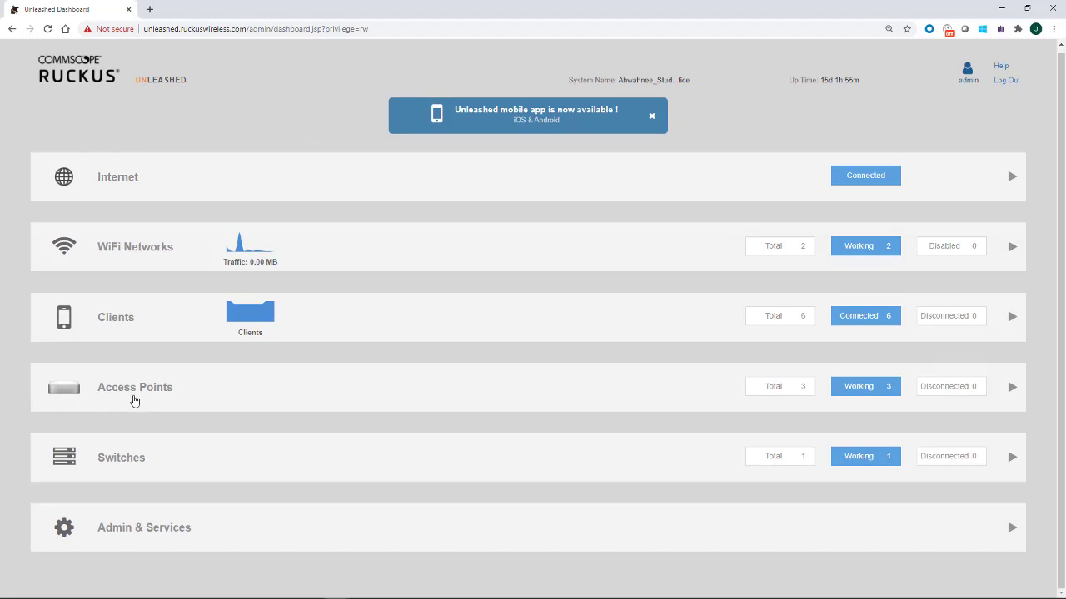
# Show access points by group and open System Default's details: 3 APs, 2 WLANs, 6 clients
pyautogui.click(128, 390)
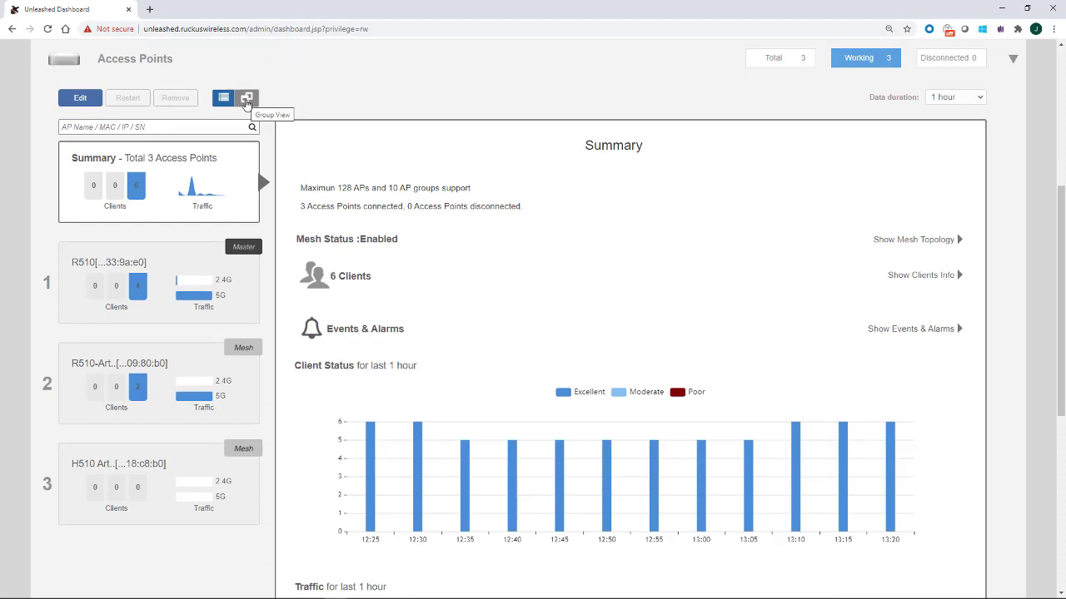
pyautogui.click(247, 100)
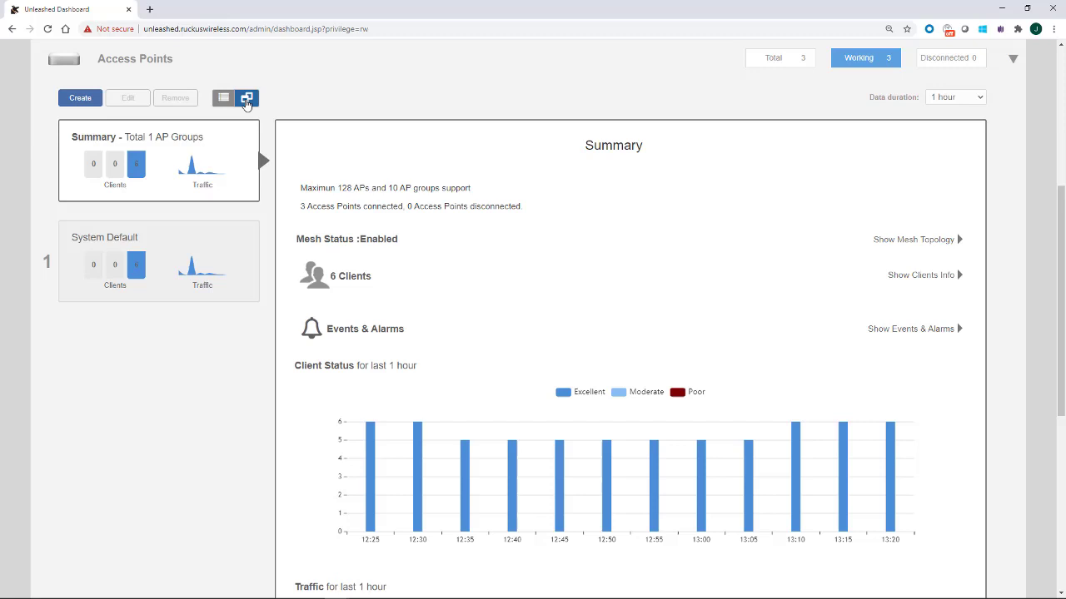
pyautogui.moveTo(201, 166)
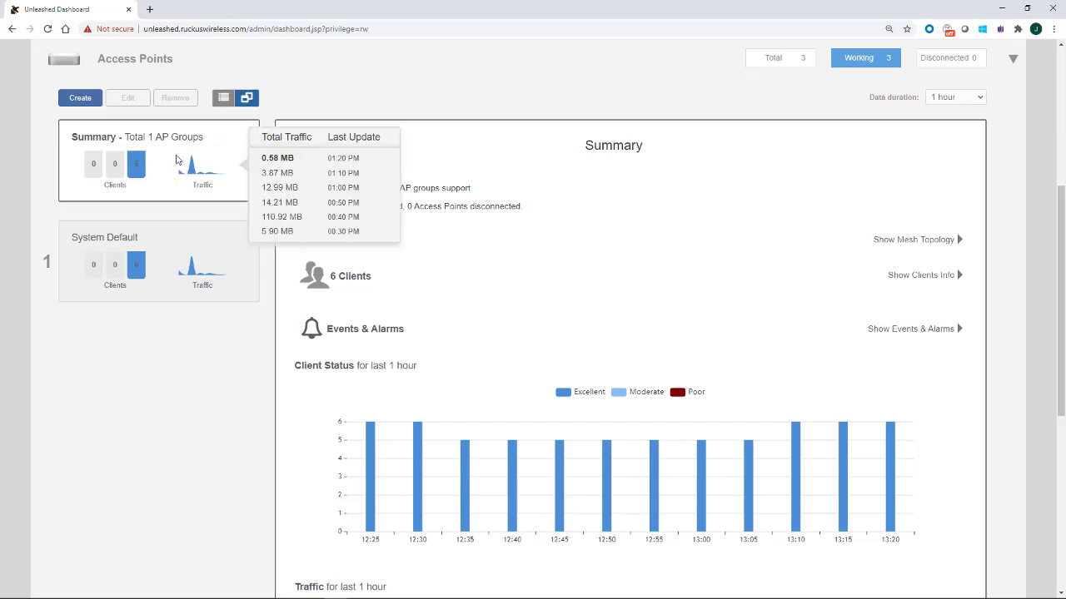
pyautogui.click(162, 274)
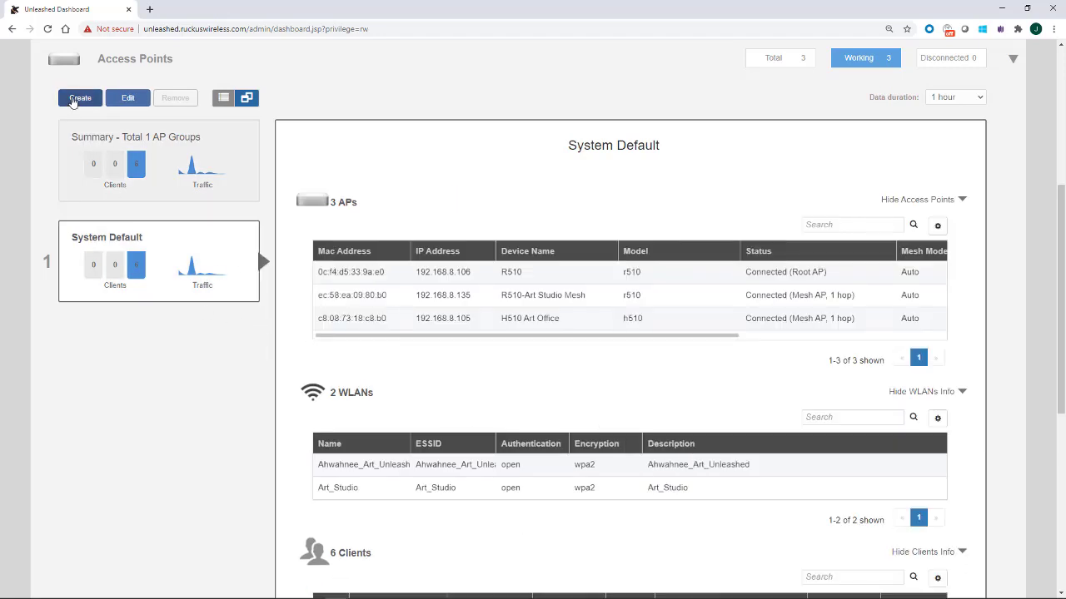
# Create a new AP group named Art Studio and add the R510-Art Studio Mesh AP
pyautogui.click(73, 100)
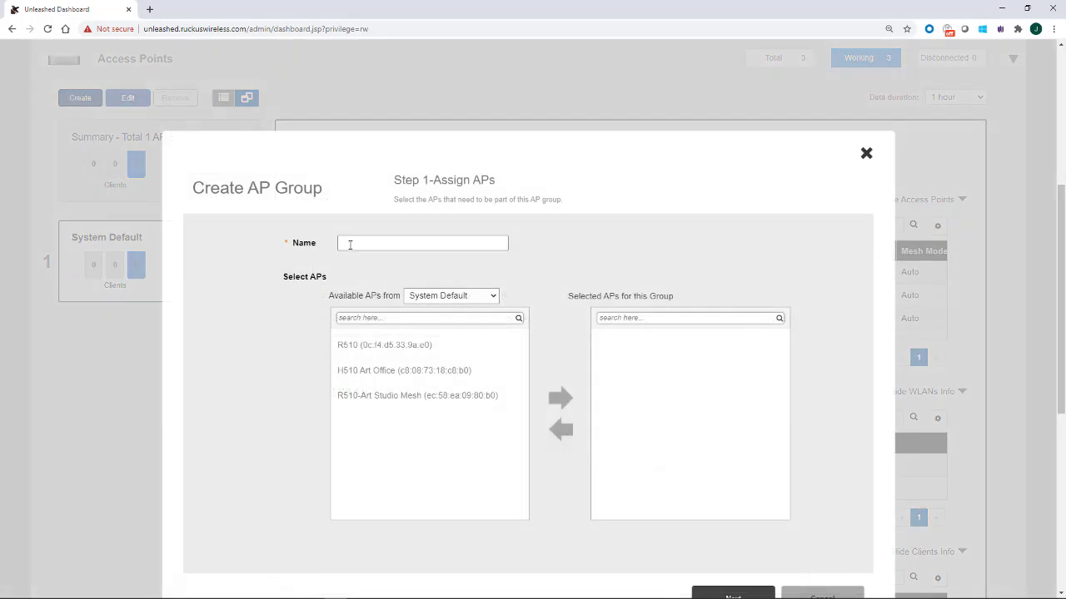
pyautogui.click(349, 244)
pyautogui.click(360, 307)
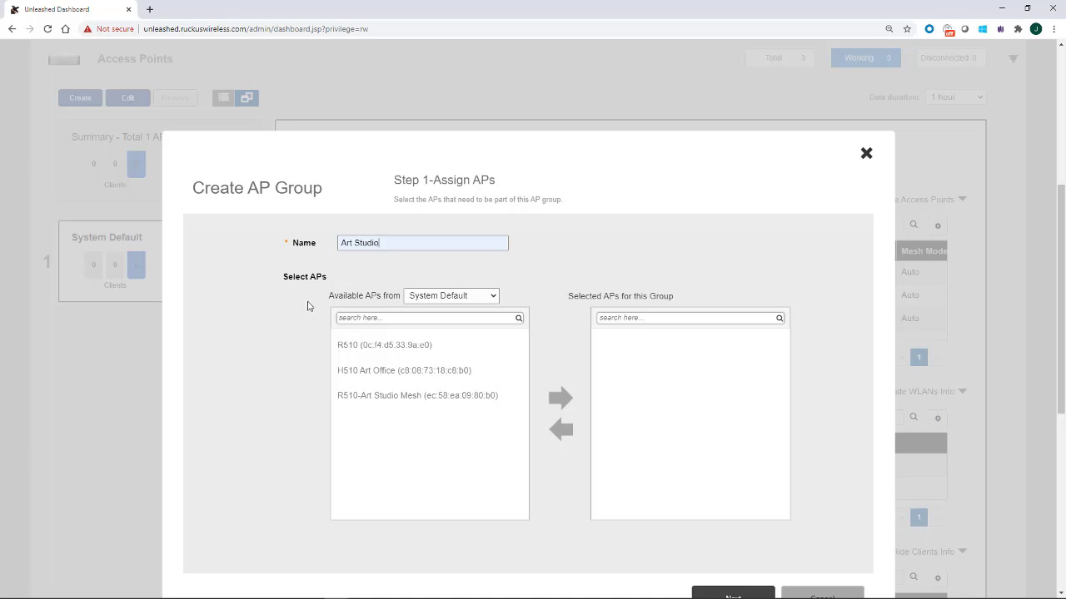
pyautogui.click(408, 399)
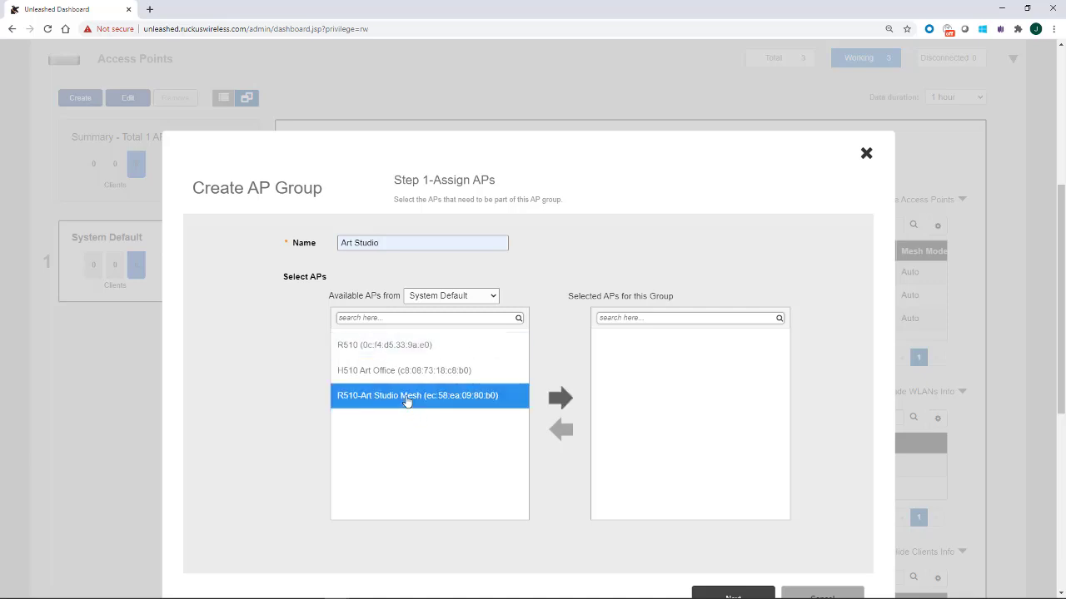
pyautogui.click(556, 400)
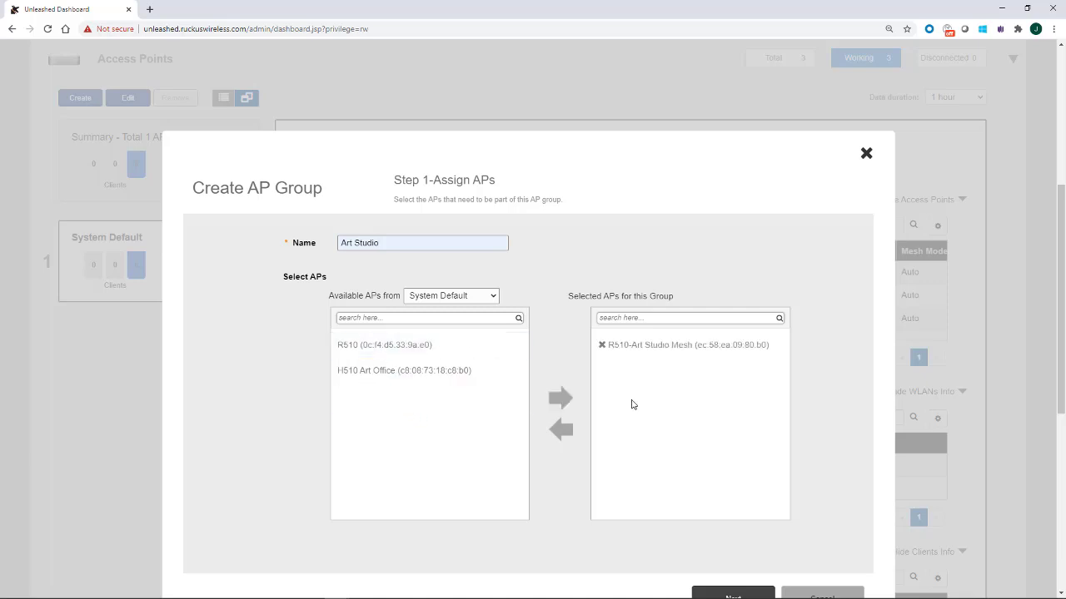
# Assign the Art_Studio WLAN to the Art Studio group
pyautogui.scroll(-2, 636, 396)
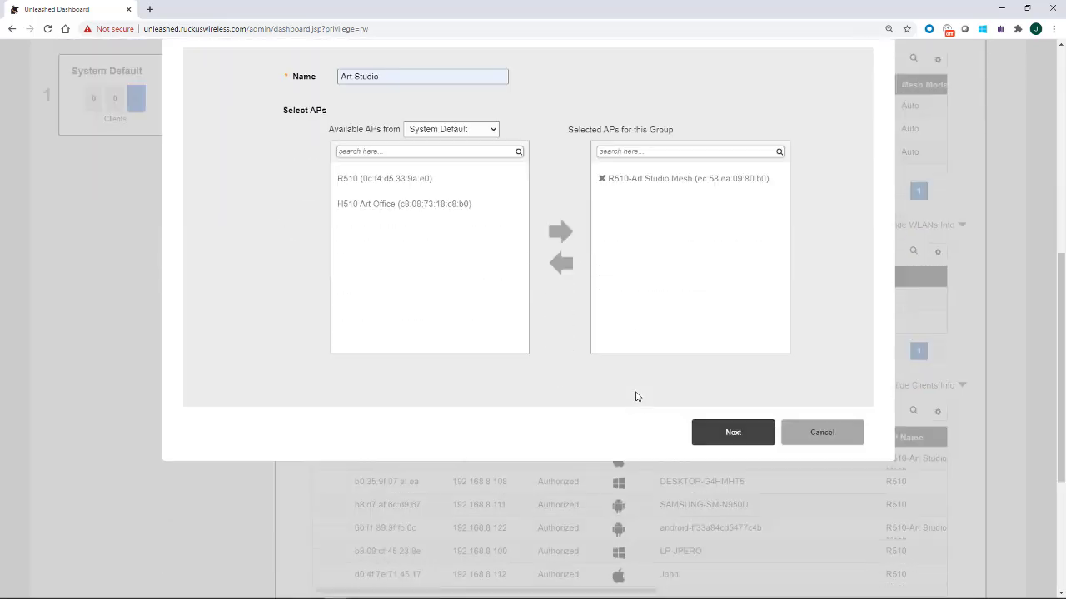
pyautogui.click(721, 444)
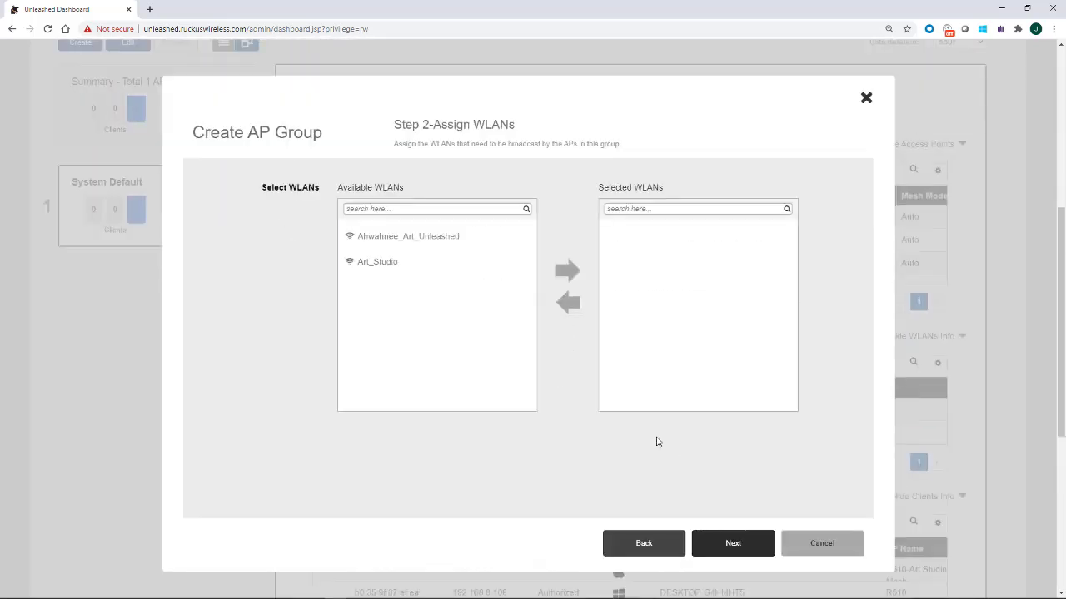
pyautogui.click(374, 265)
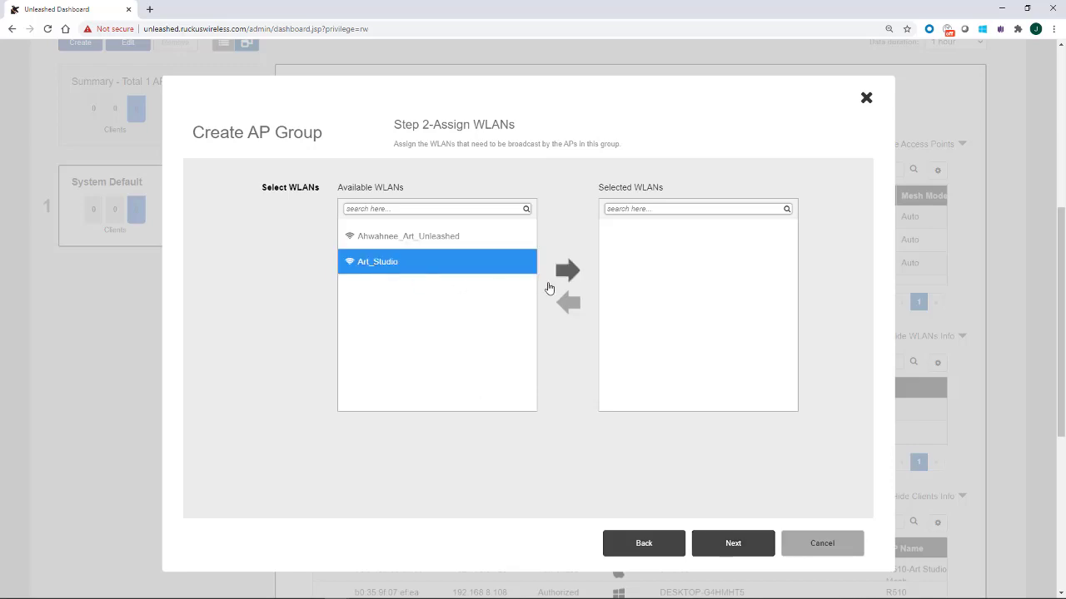
pyautogui.click(568, 271)
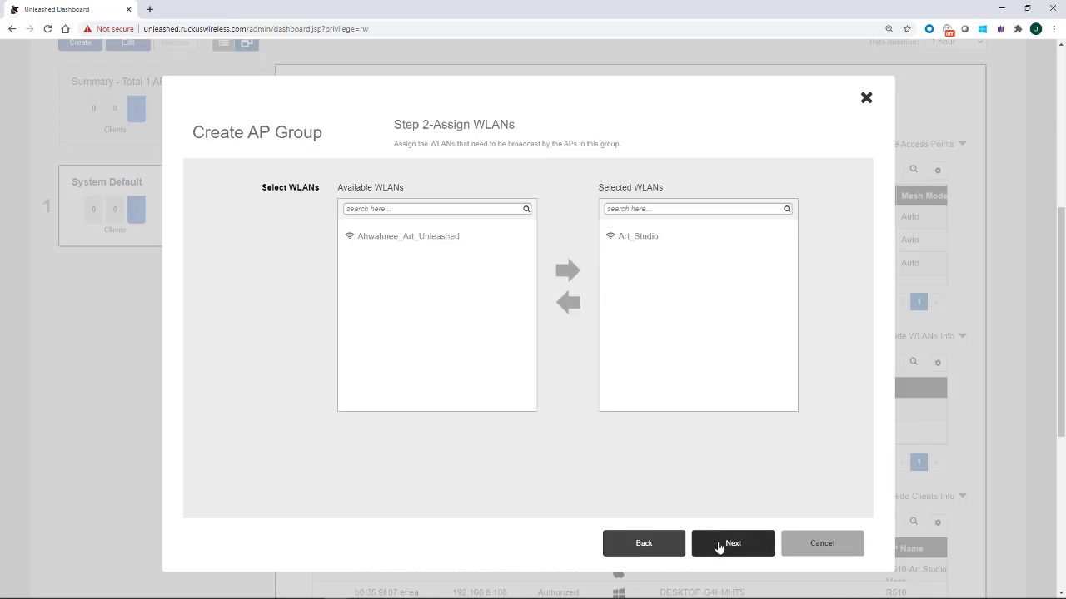
# Reach Radio Settings, keeping 2.4 GHz Protection Mode RTS/CTS and Channelization Auto
pyautogui.click(720, 545)
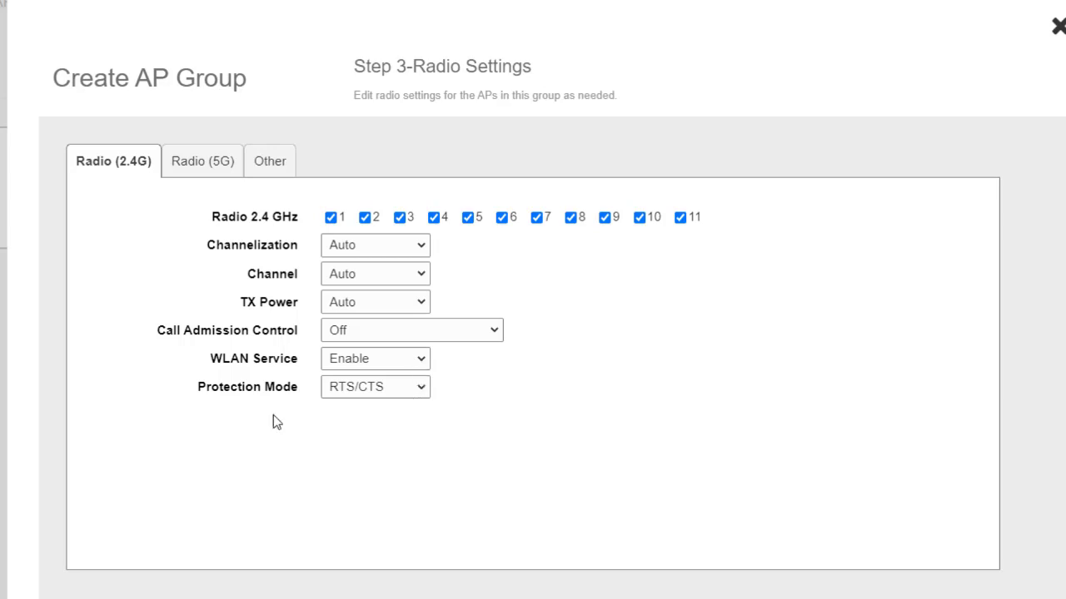
pyautogui.click(421, 390)
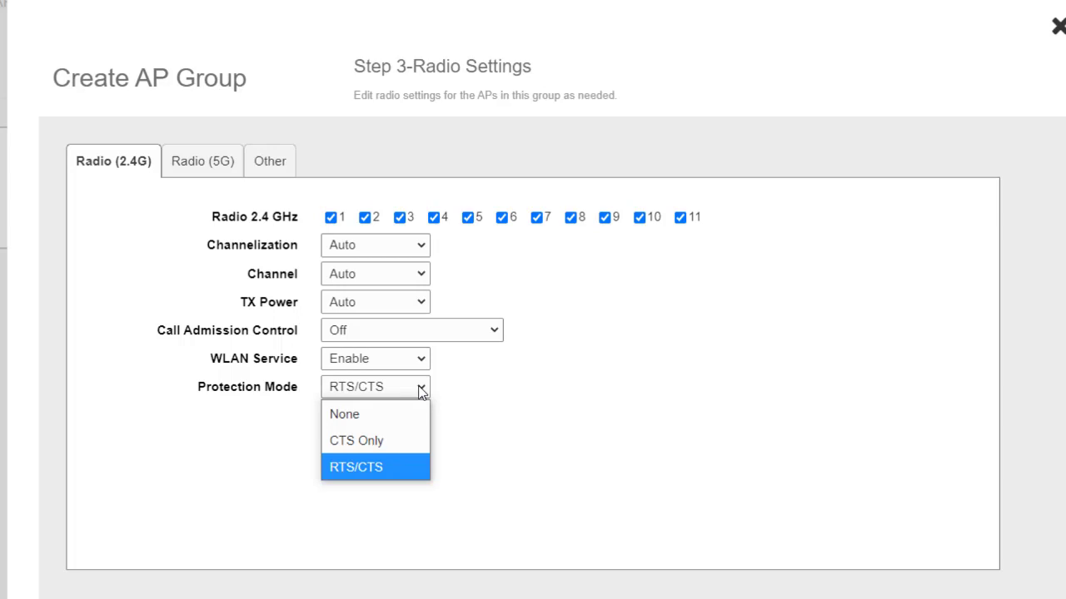
pyautogui.click(279, 420)
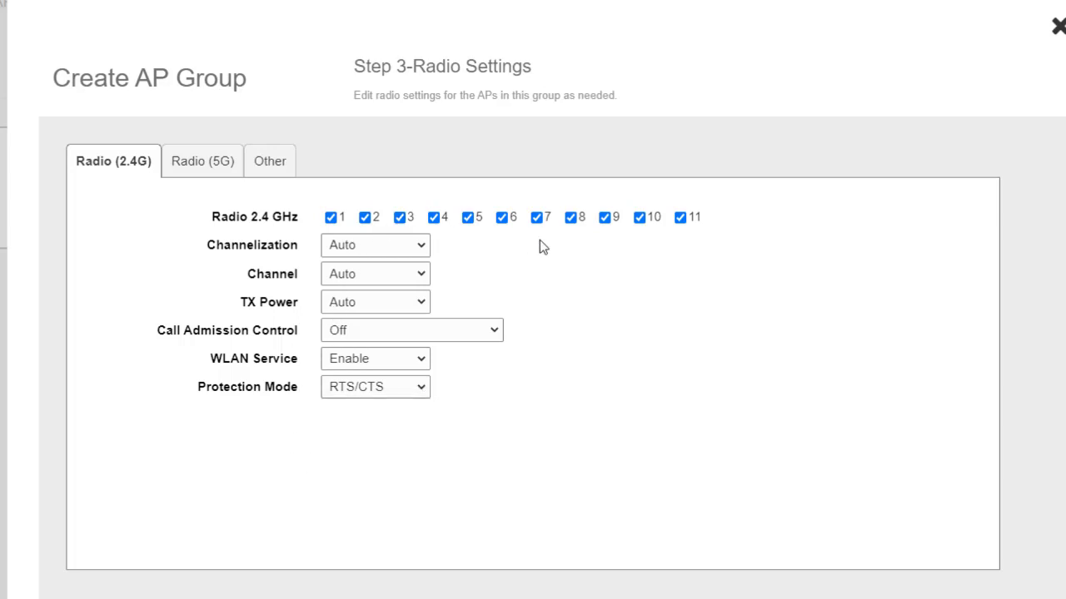
pyautogui.click(418, 252)
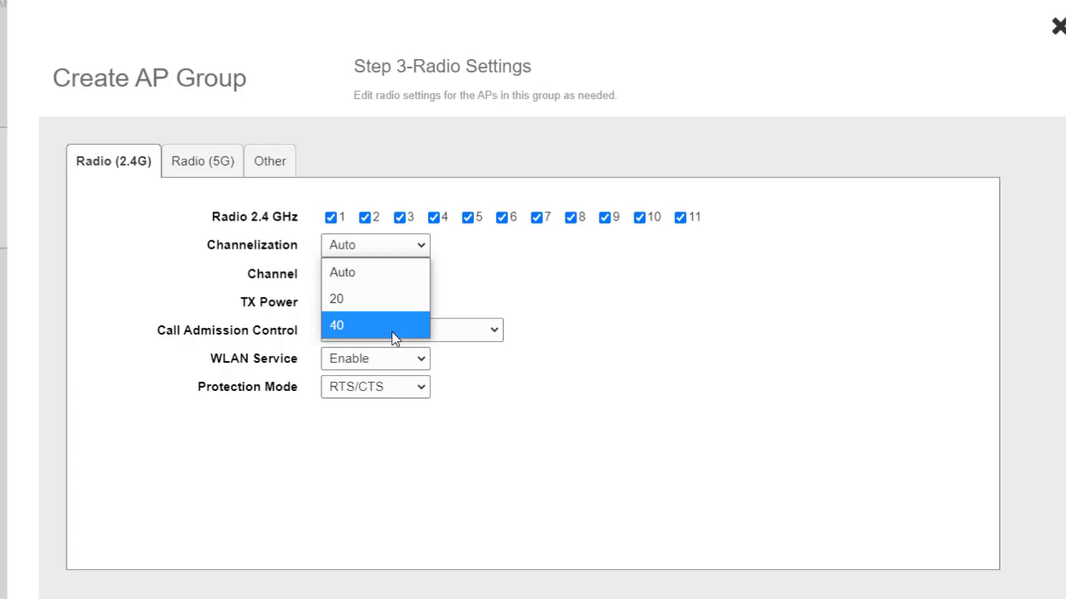
pyautogui.click(513, 287)
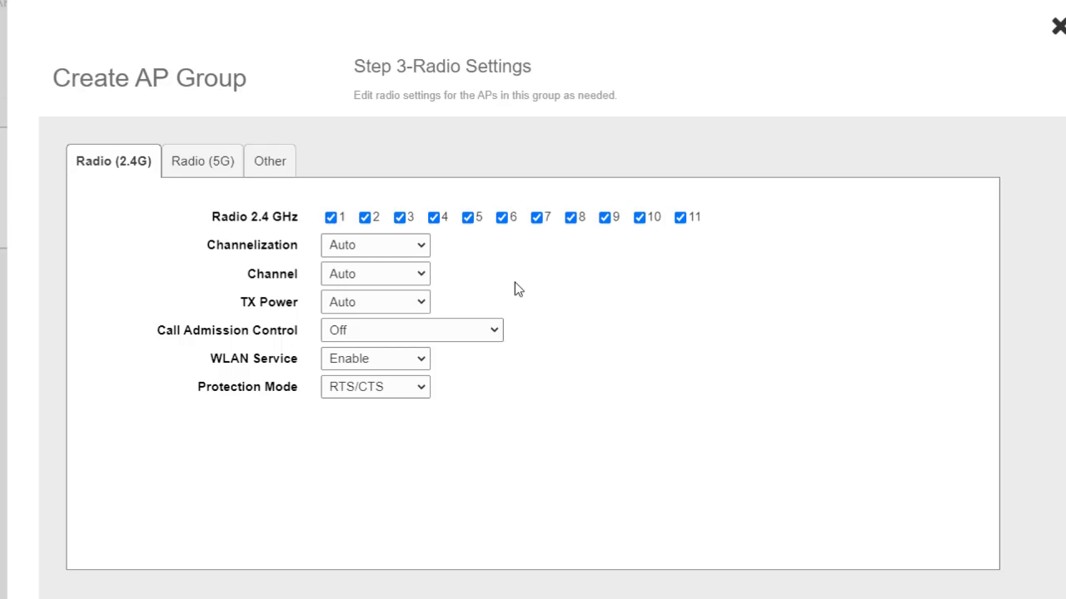
# Leave the 5 GHz channel width at Auto, then show the group's Other AP settings
pyautogui.click(191, 171)
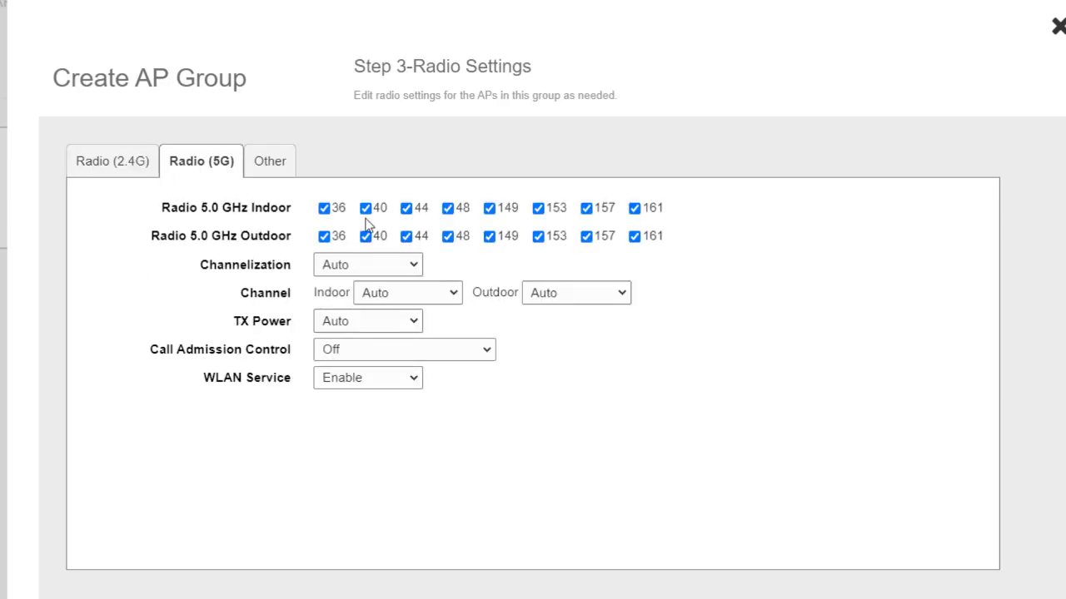
pyautogui.click(407, 268)
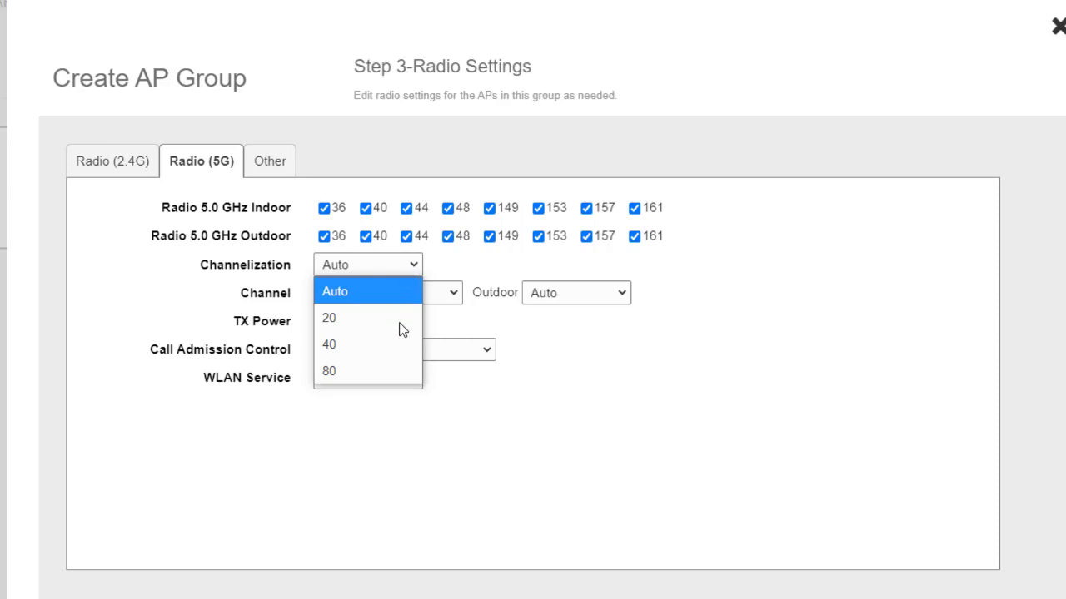
pyautogui.click(388, 385)
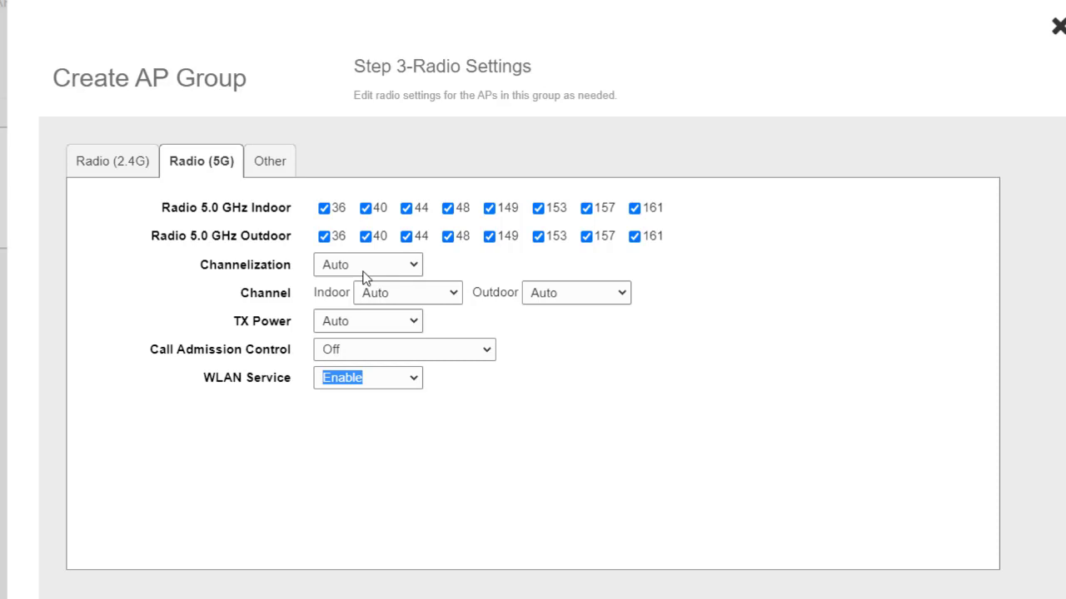
pyautogui.click(274, 170)
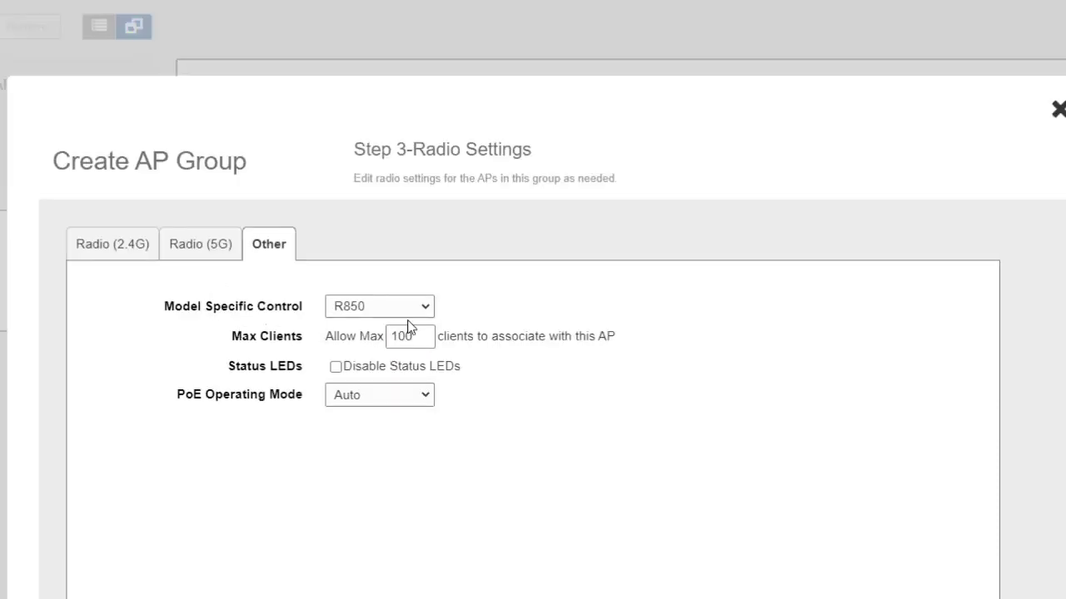
# Apply model-specific settings to R510 with status LEDs left on, and finish the Art Studio group
pyautogui.click(426, 308)
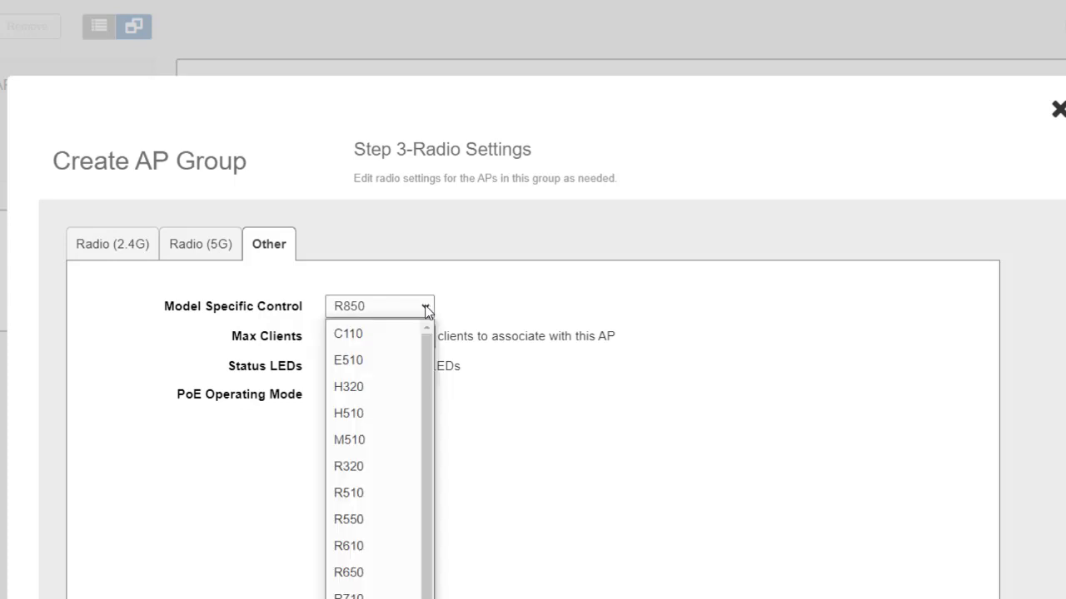
pyautogui.click(340, 498)
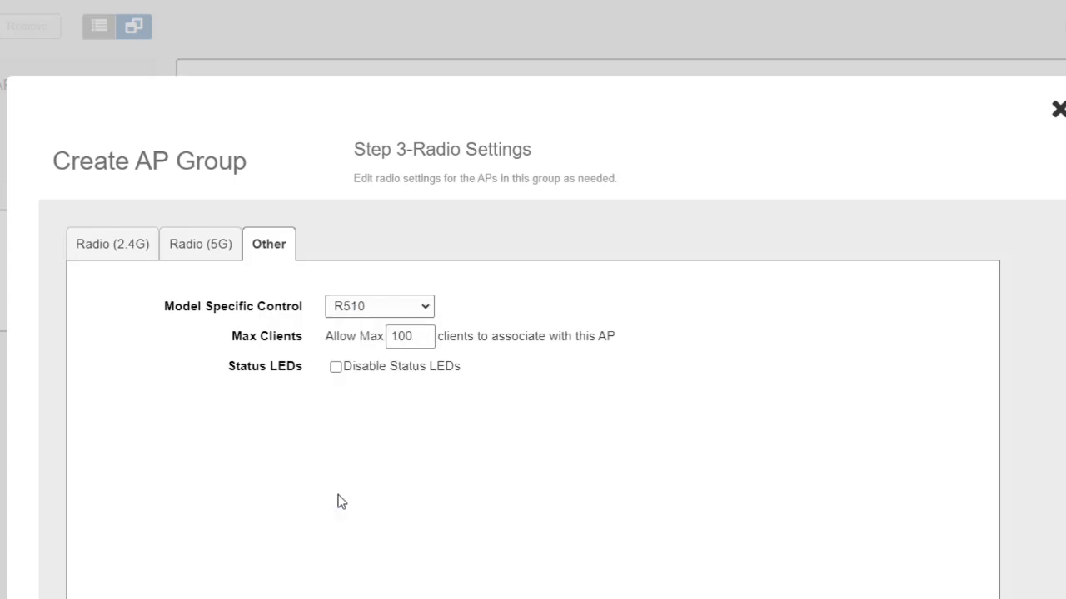
pyautogui.click(335, 368)
pyautogui.click(335, 368)
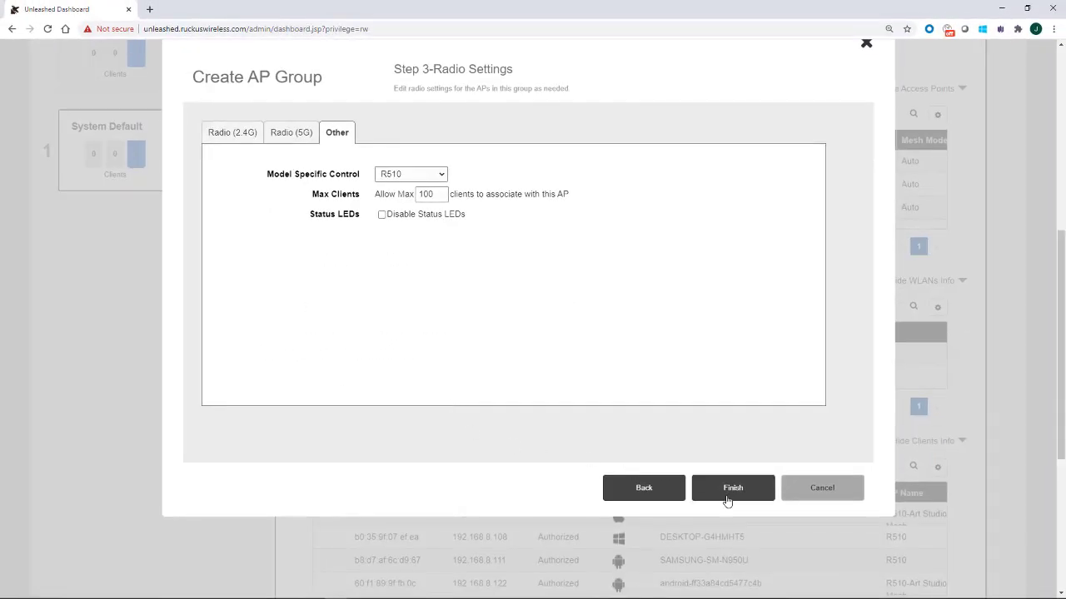
pyautogui.click(724, 490)
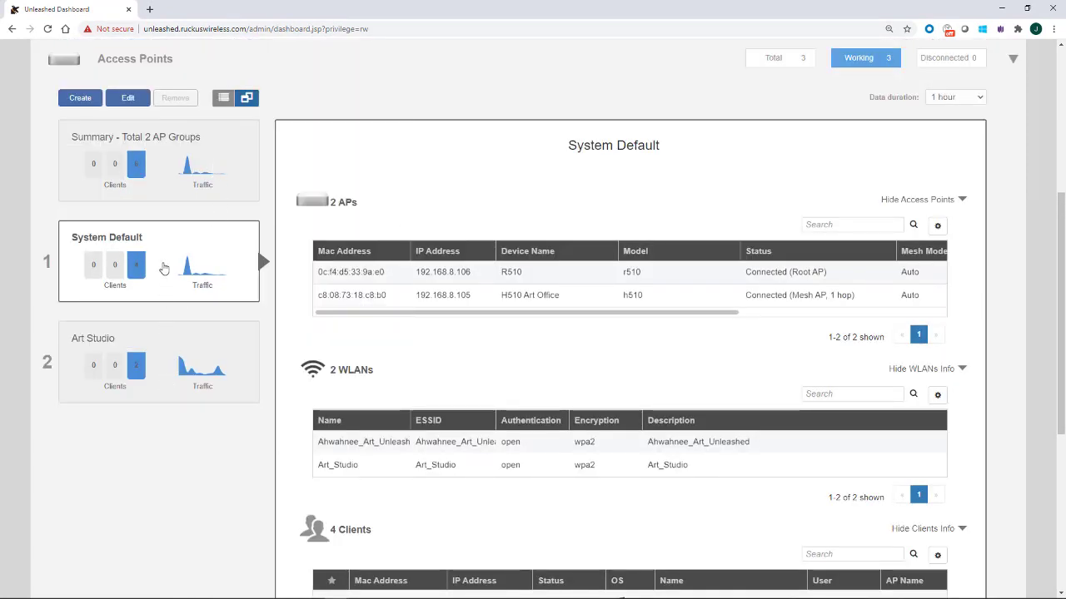
pyautogui.click(176, 356)
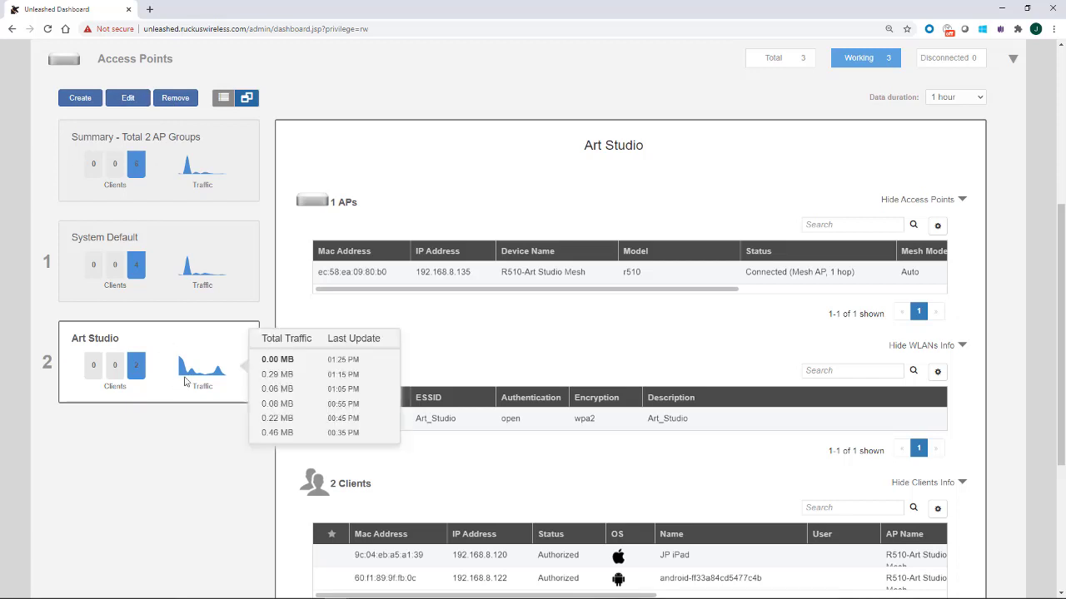
pyautogui.scroll(-2, 407, 344)
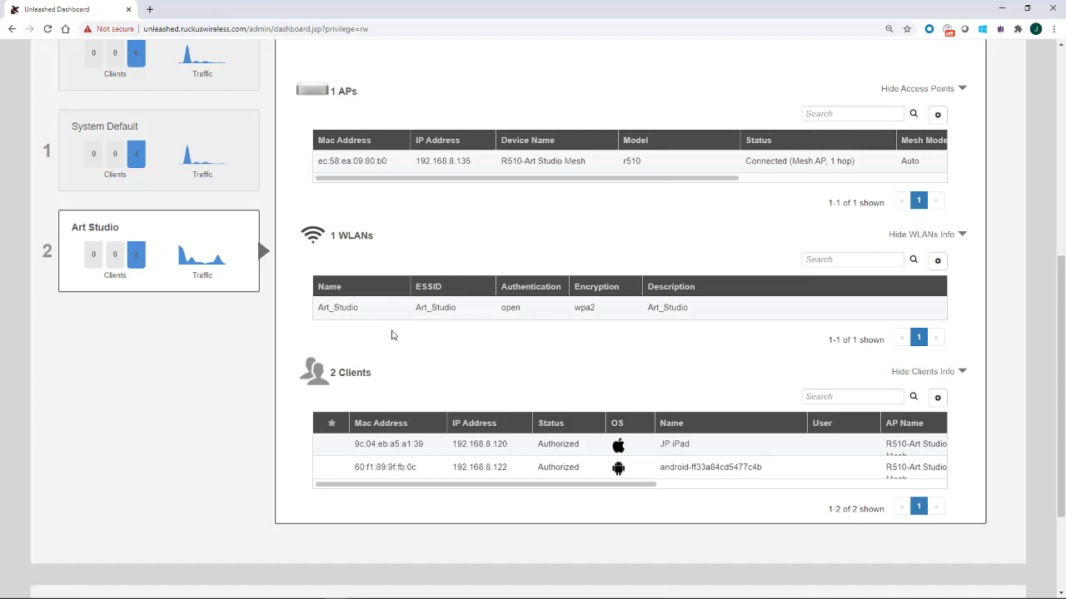
pyautogui.scroll(-1, 393, 335)
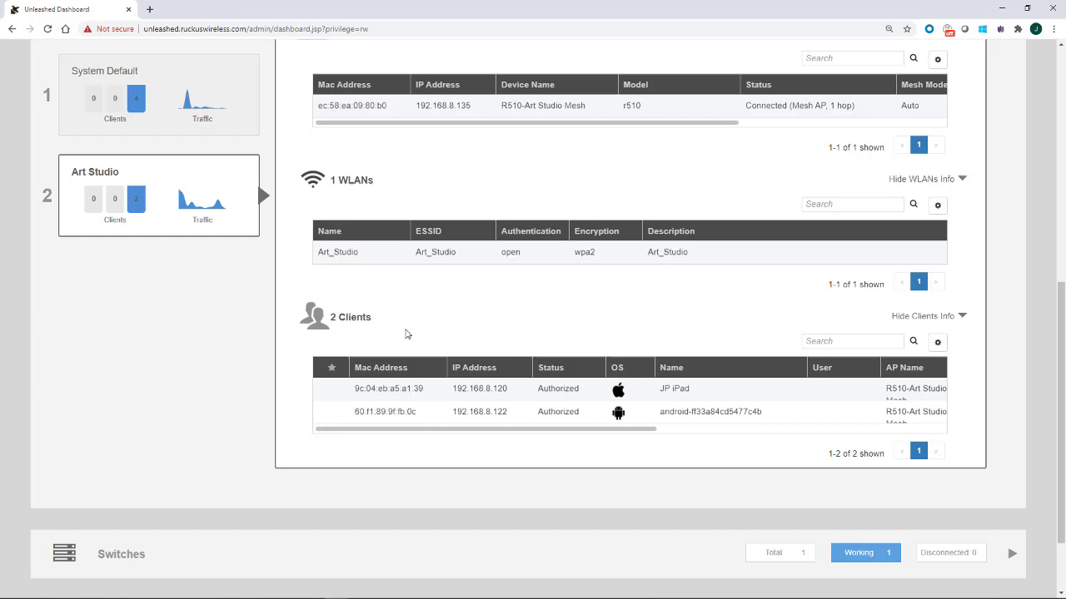
pyautogui.click(180, 119)
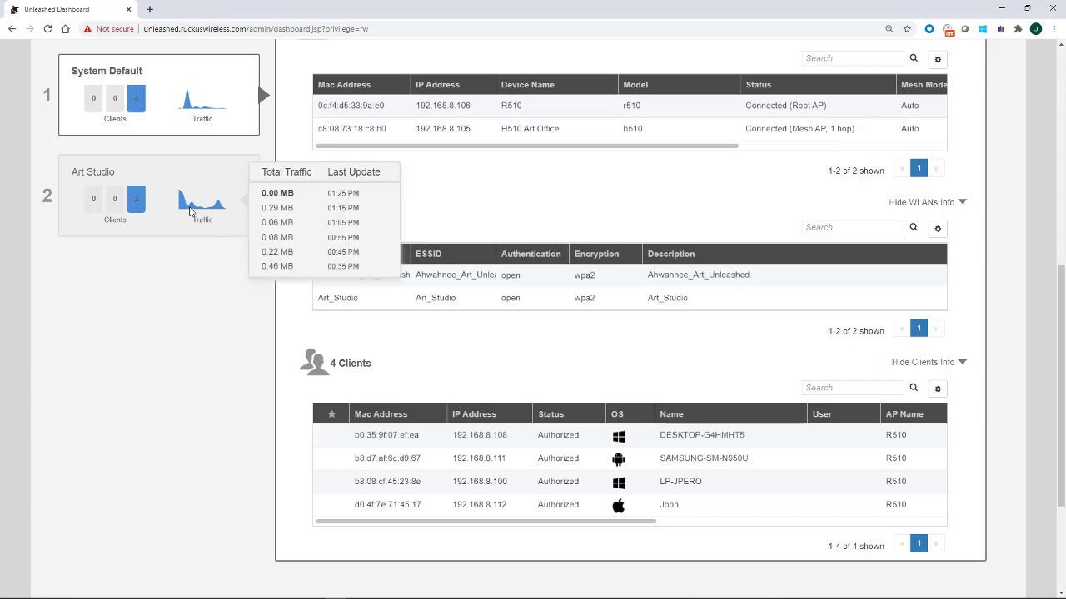
# Remove the Art Studio AP group and confirm the deletion
pyautogui.click(187, 209)
pyautogui.scroll(2, 187, 208)
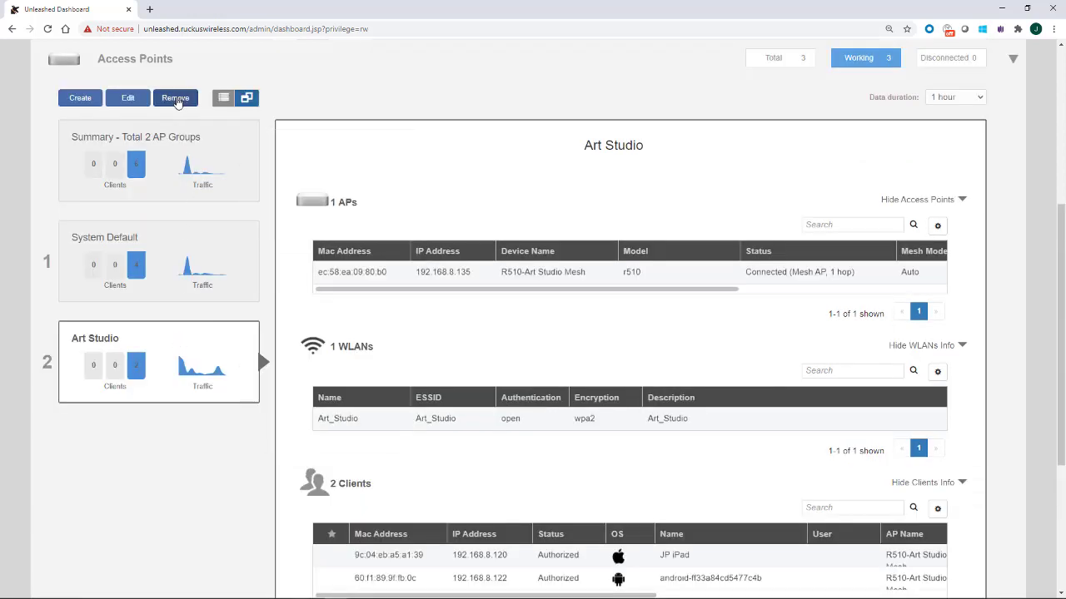
pyautogui.click(177, 104)
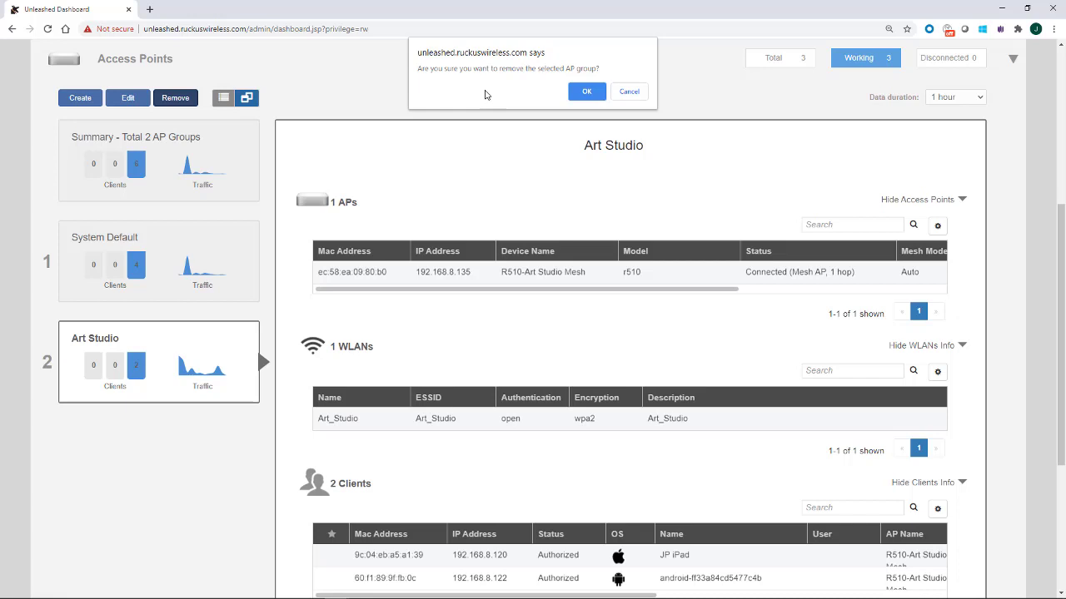
pyautogui.click(587, 94)
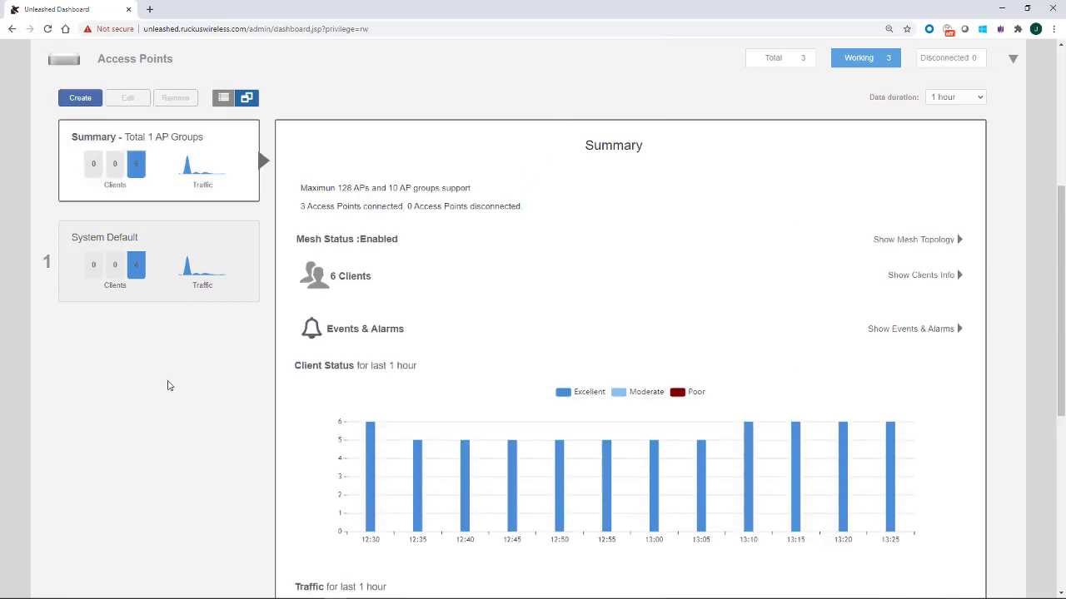
# Toggle to the AP list view and back to groups to verify only System Default remains
pyautogui.click(222, 101)
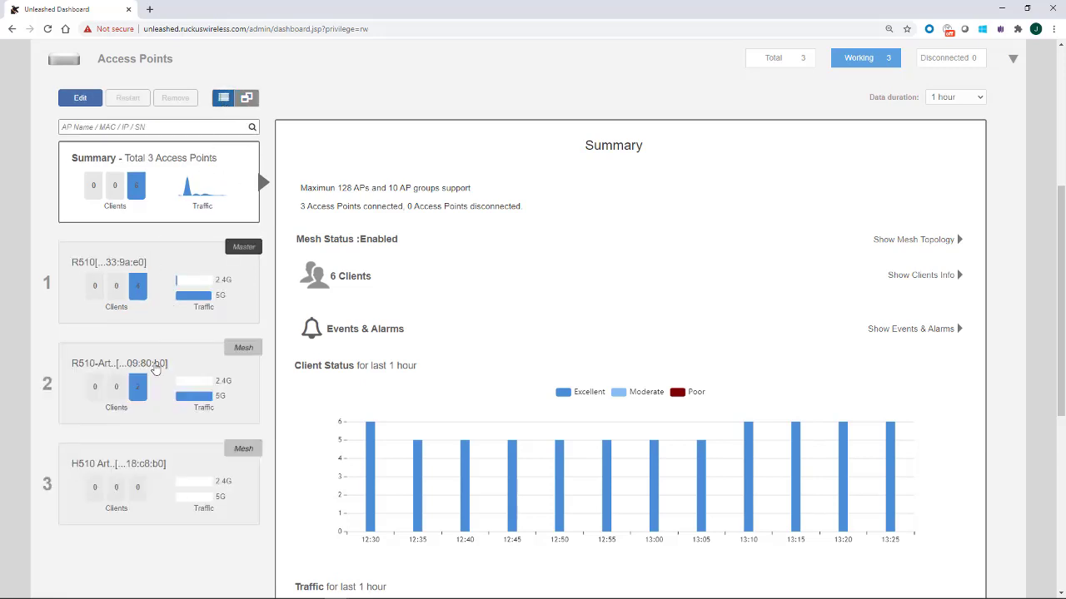
pyautogui.click(247, 97)
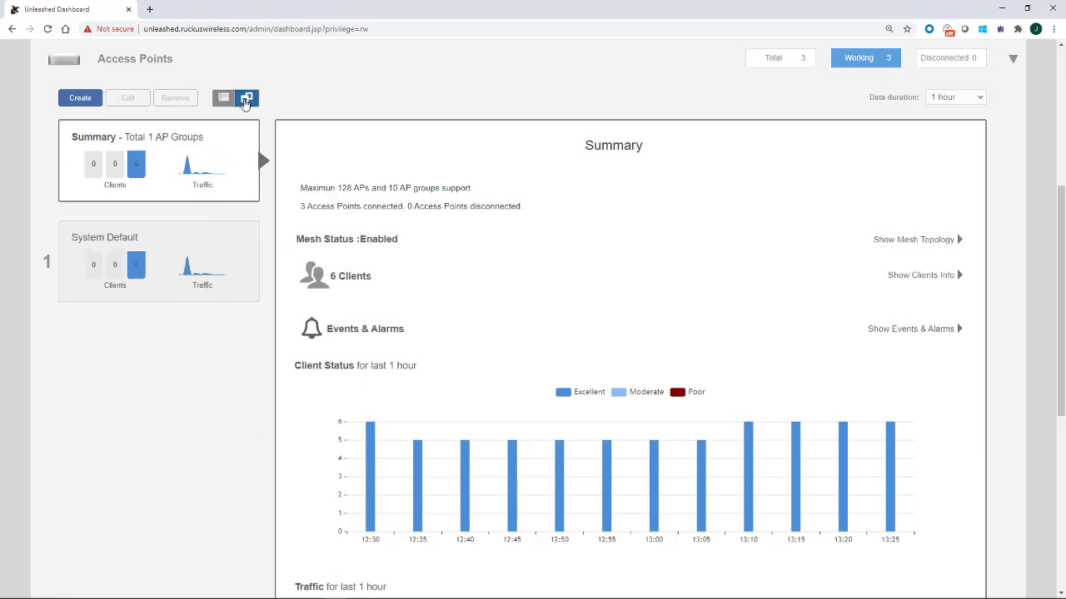
pyautogui.moveTo(198, 290)
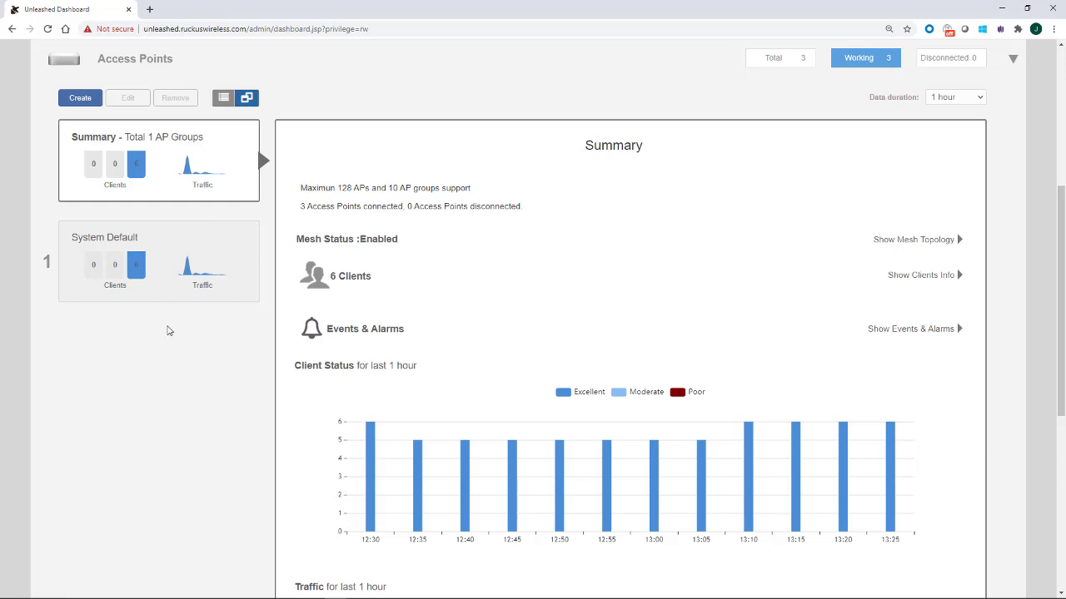